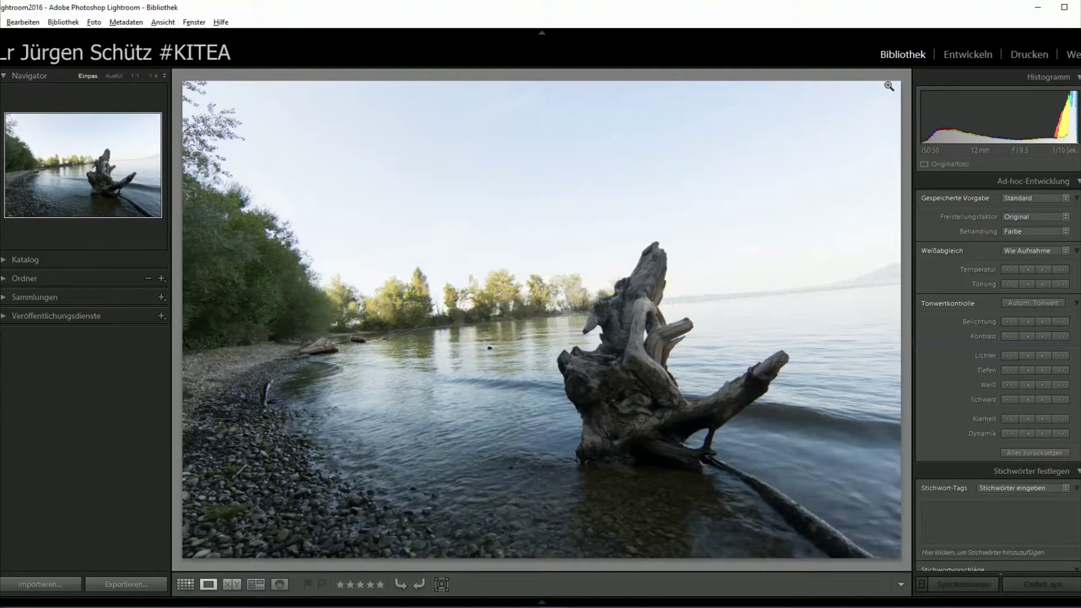
# Step: Switch from Library to the Entwickeln (Develop) module for the lakeside driftwood photo
pyautogui.click(956, 60)
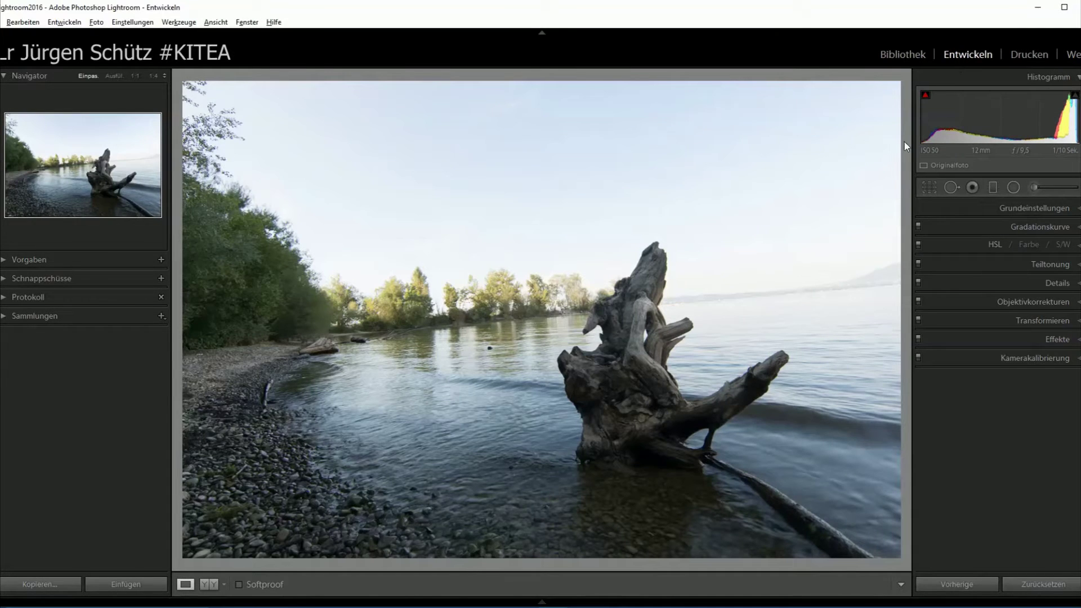
# Step: In Grundeinstellungen, set Lichter -36, Tiefen +38, Klarheit +11 and Dynamik +15
pyautogui.click(947, 208)
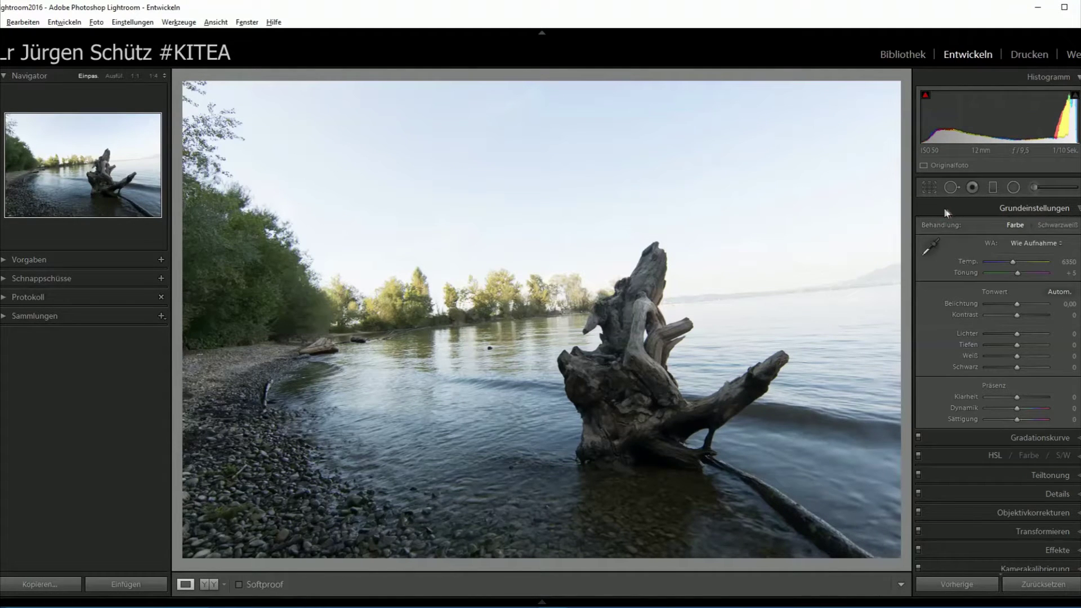
pyautogui.click(1005, 333)
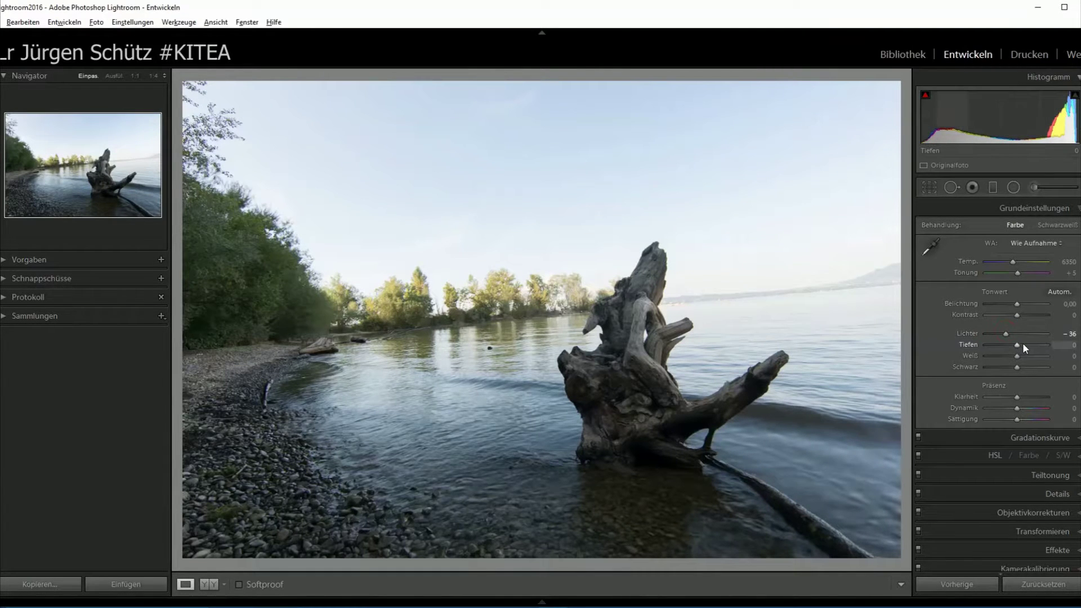
pyautogui.moveTo(1022, 344); pyautogui.dragTo(1027, 346)
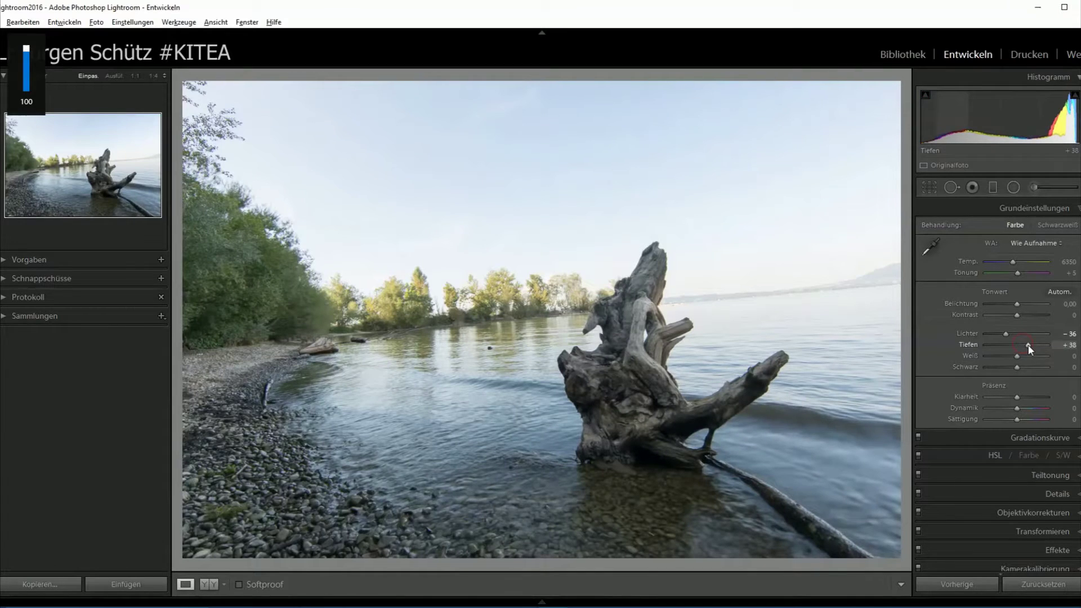
pyautogui.click(1069, 396)
pyautogui.write('1')
pyautogui.press('Return')
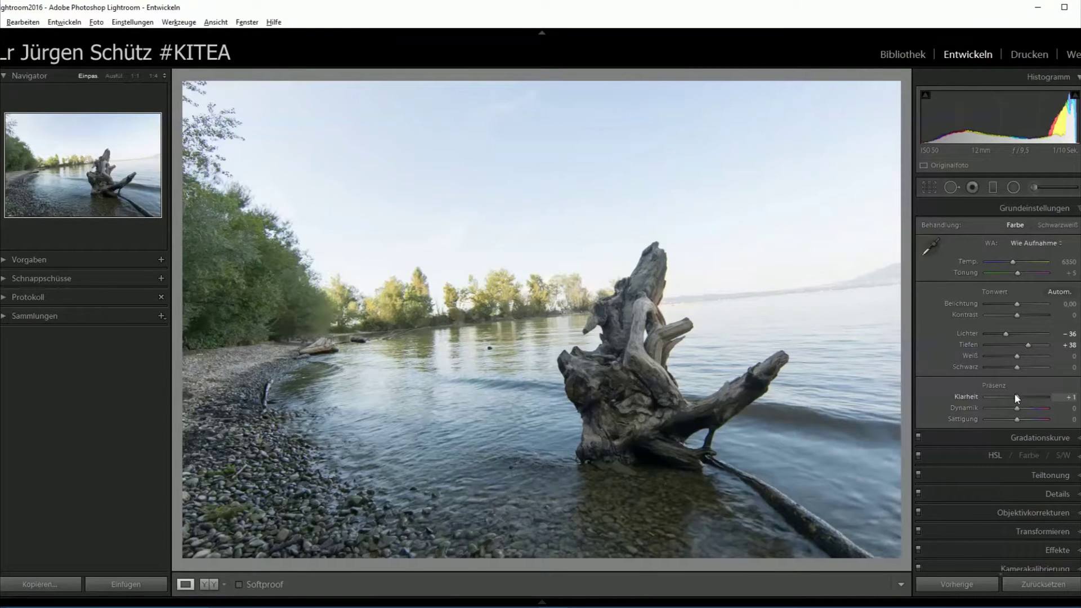
pyautogui.moveTo(1016, 398); pyautogui.dragTo(1019, 398)
pyautogui.click(1022, 408)
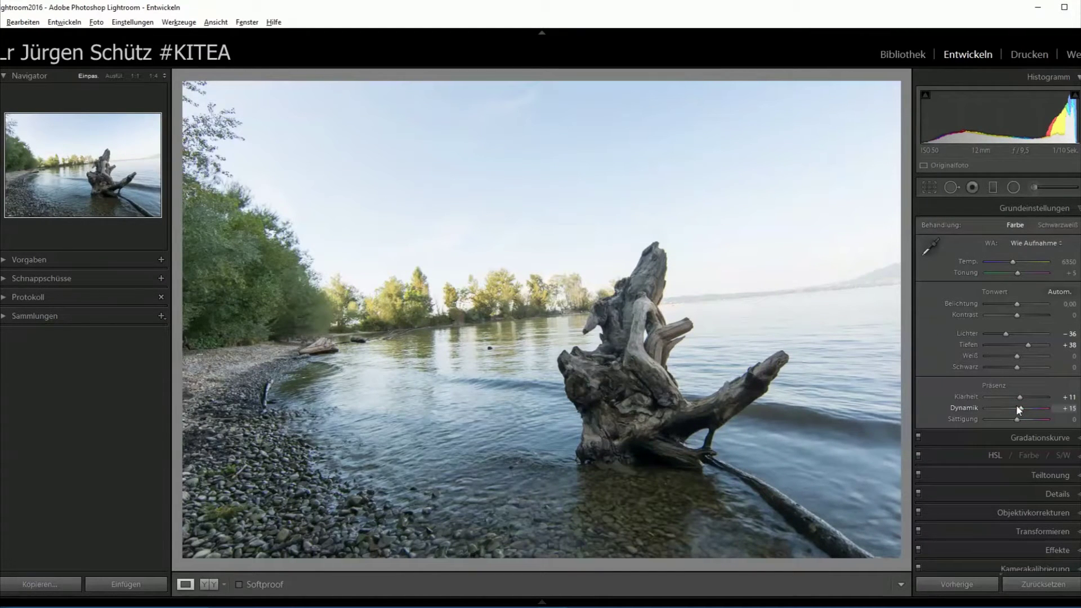
pyautogui.click(922, 209)
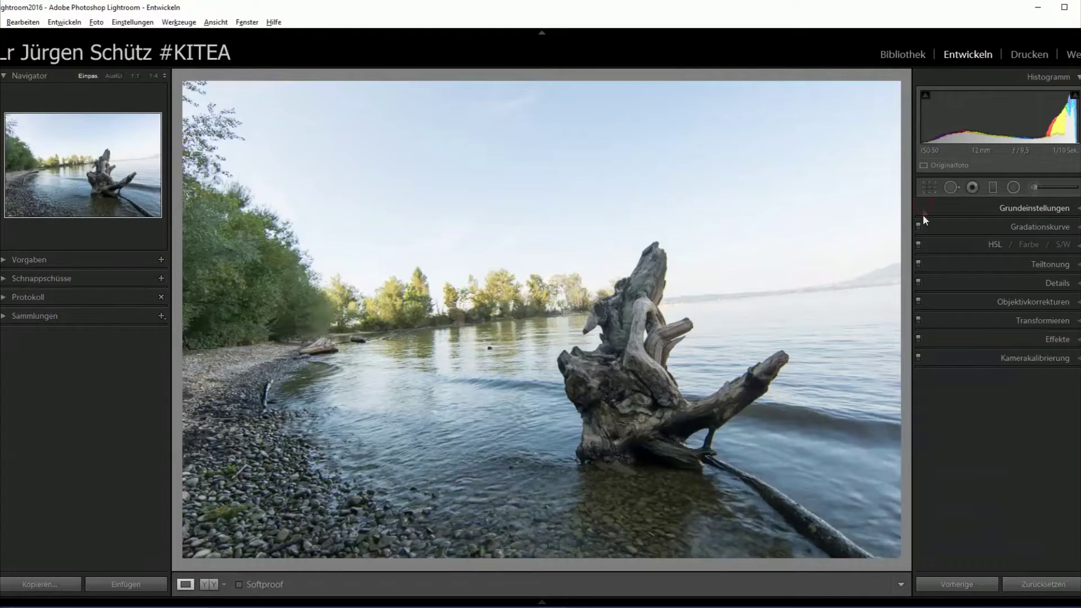
# Step: In the Details panel, set Schärfen Betrag to 0 and Luminanz noise reduction to 10
pyautogui.click(953, 288)
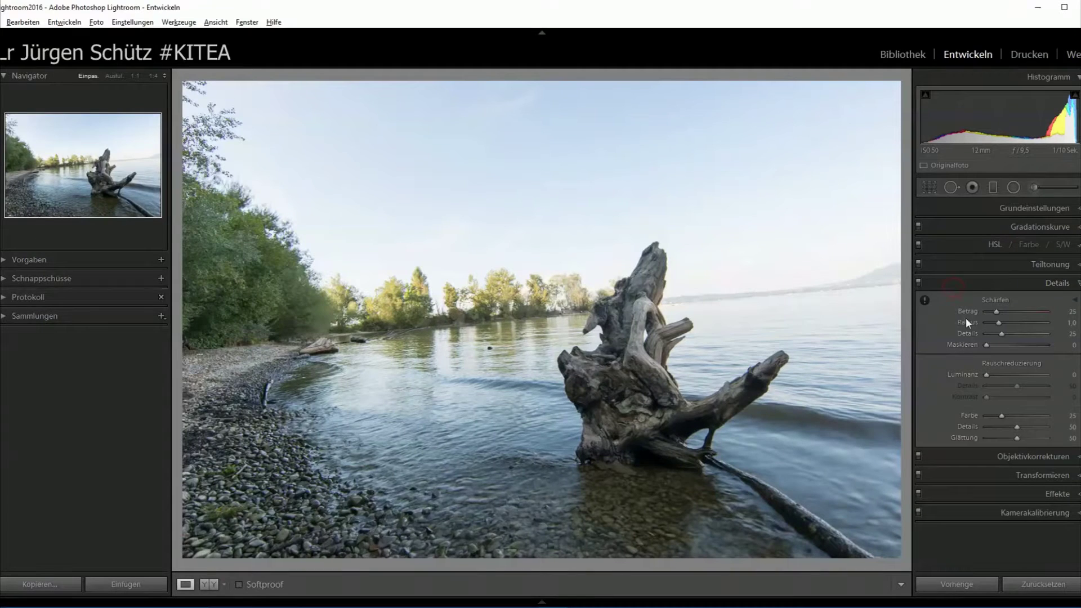
pyautogui.click(986, 310)
pyautogui.click(991, 374)
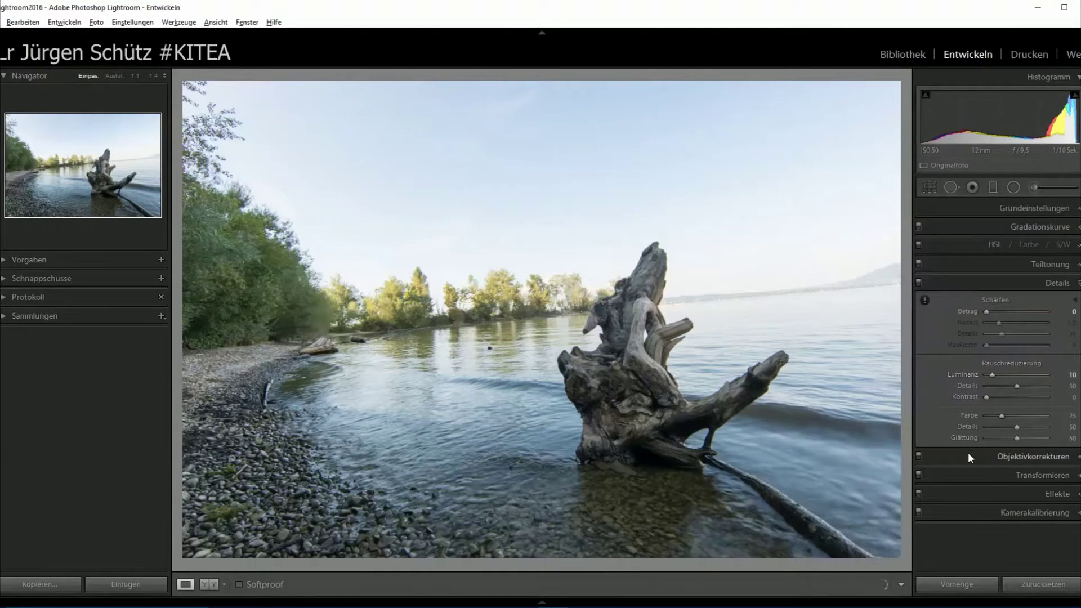
pyautogui.click(940, 283)
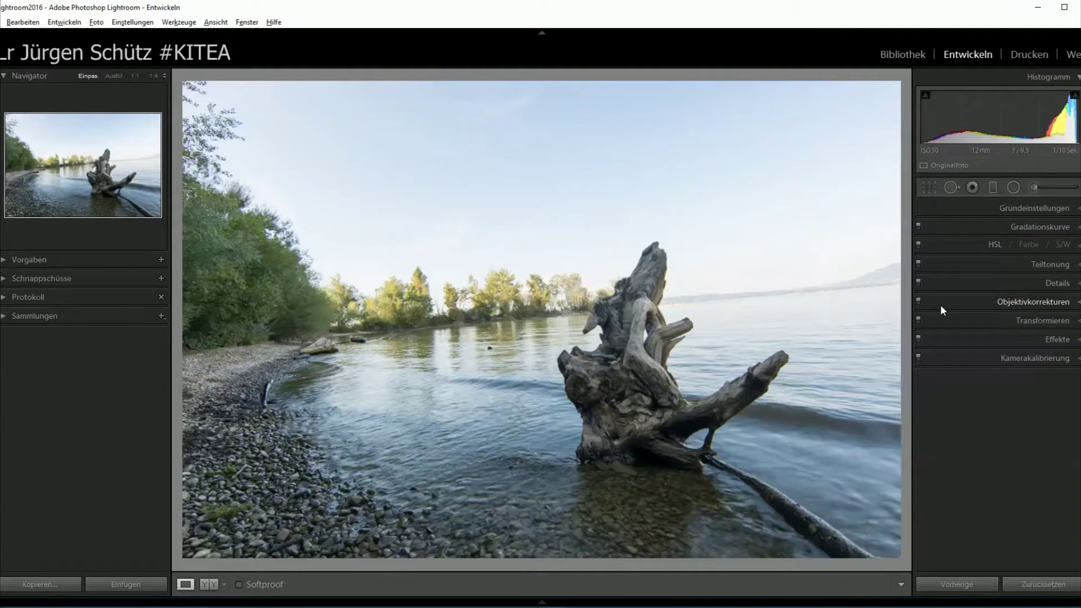
# Step: In Objektivkorrekturen, remove chromatic aberration, set vignetting to 0, and set purple fringe intensity 3
pyautogui.click(940, 305)
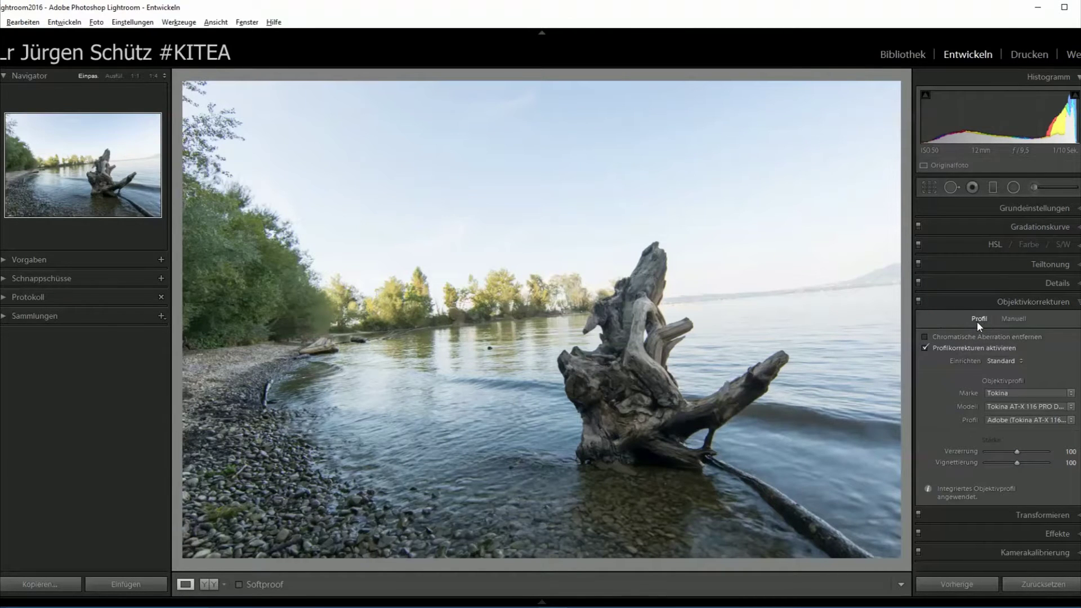
pyautogui.click(923, 338)
pyautogui.click(983, 461)
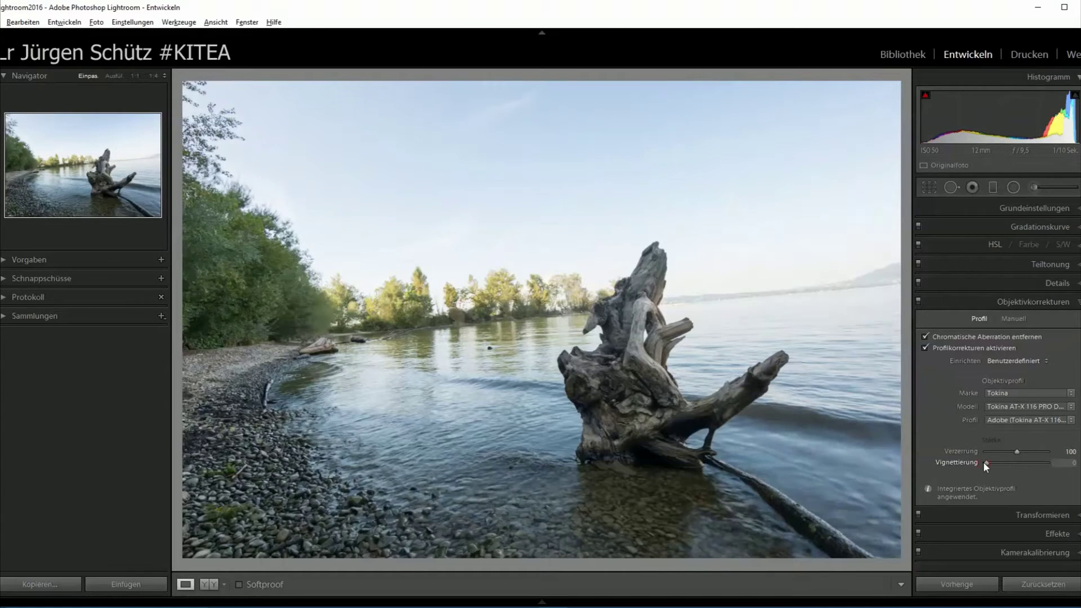
pyautogui.click(1015, 322)
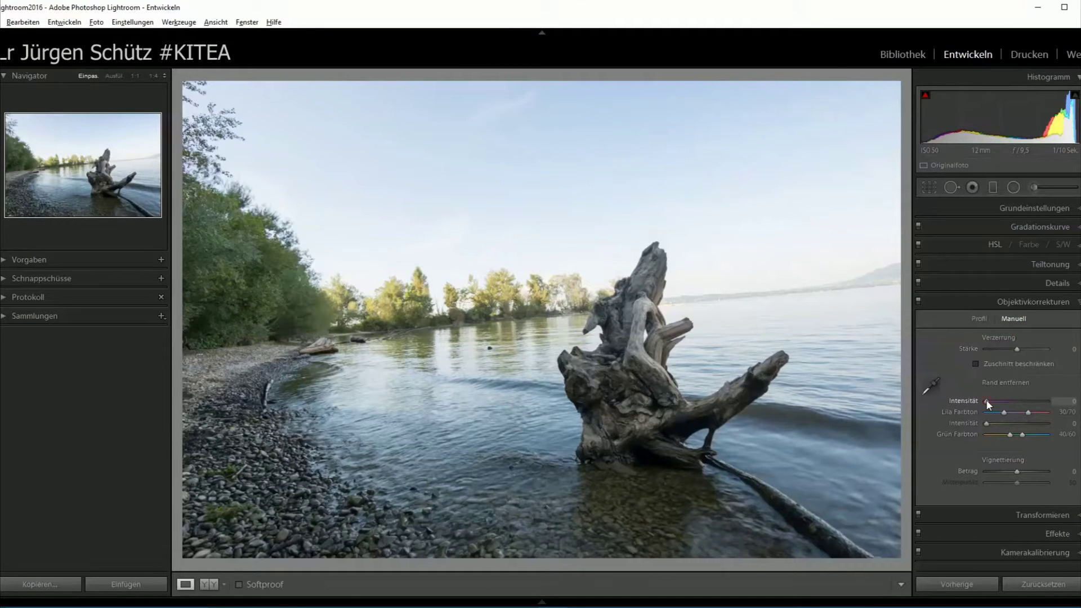
pyautogui.moveTo(994, 399); pyautogui.dragTo(995, 400)
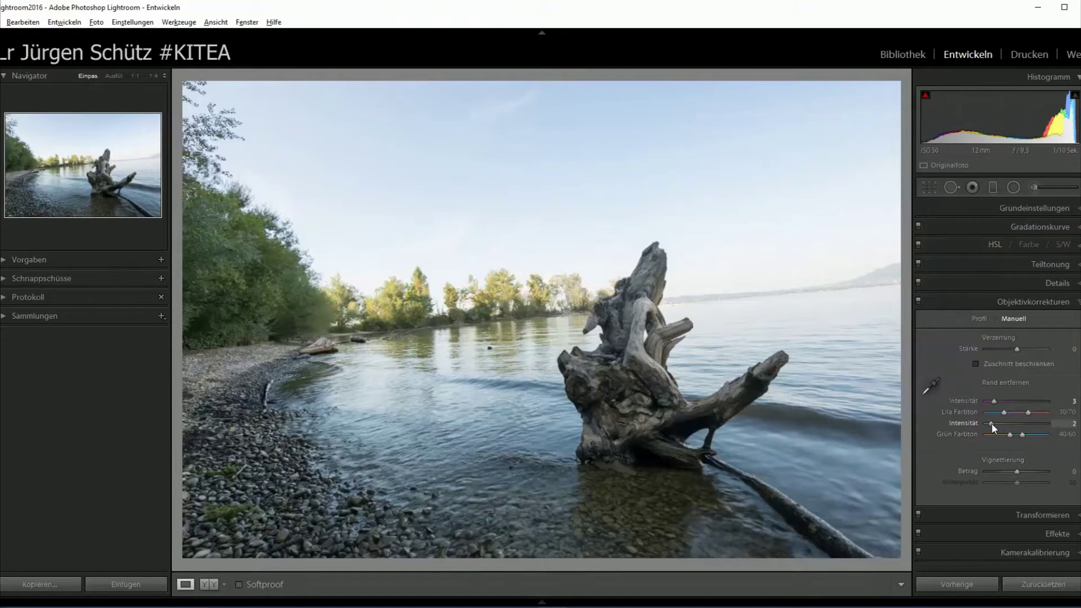
pyautogui.click(964, 306)
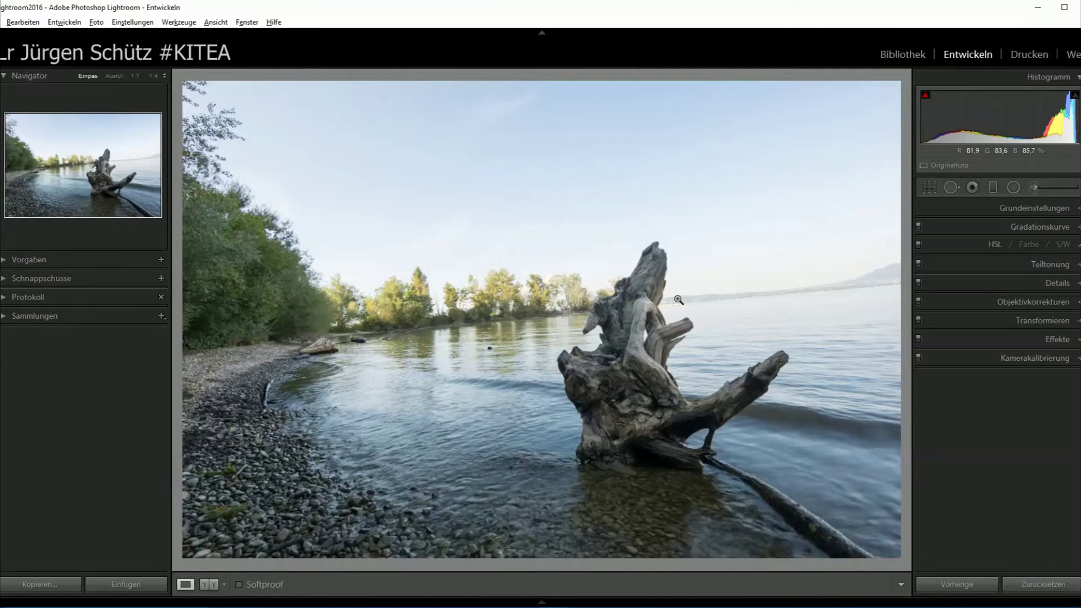
# Step: Create a new develop preset named 'KITEA - Import Vorlage' with all settings deselected
pyautogui.click(160, 260)
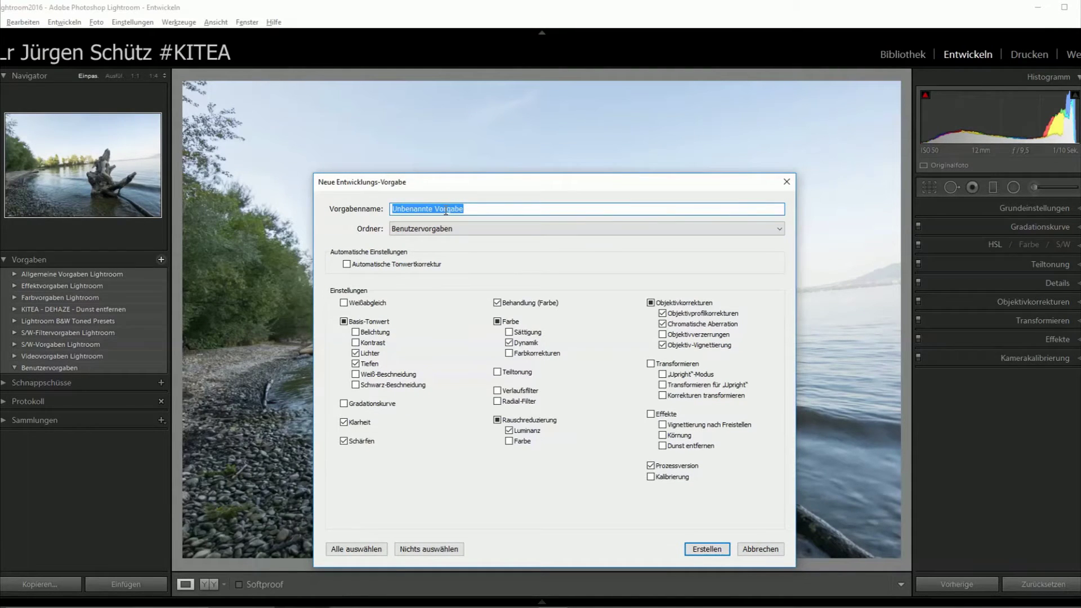
pyautogui.rightClick(481, 207)
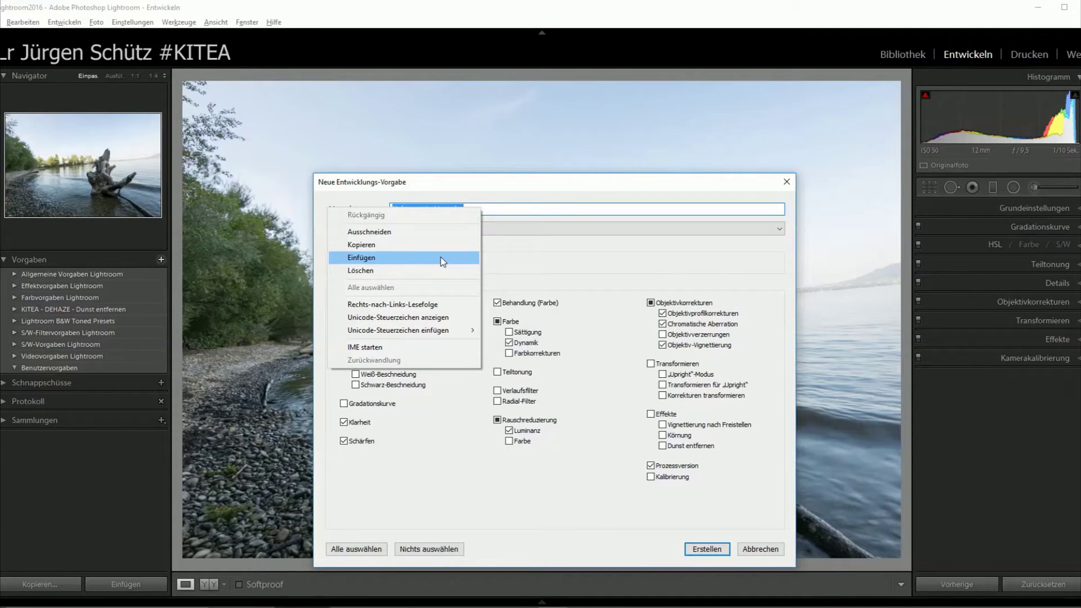
pyautogui.click(442, 259)
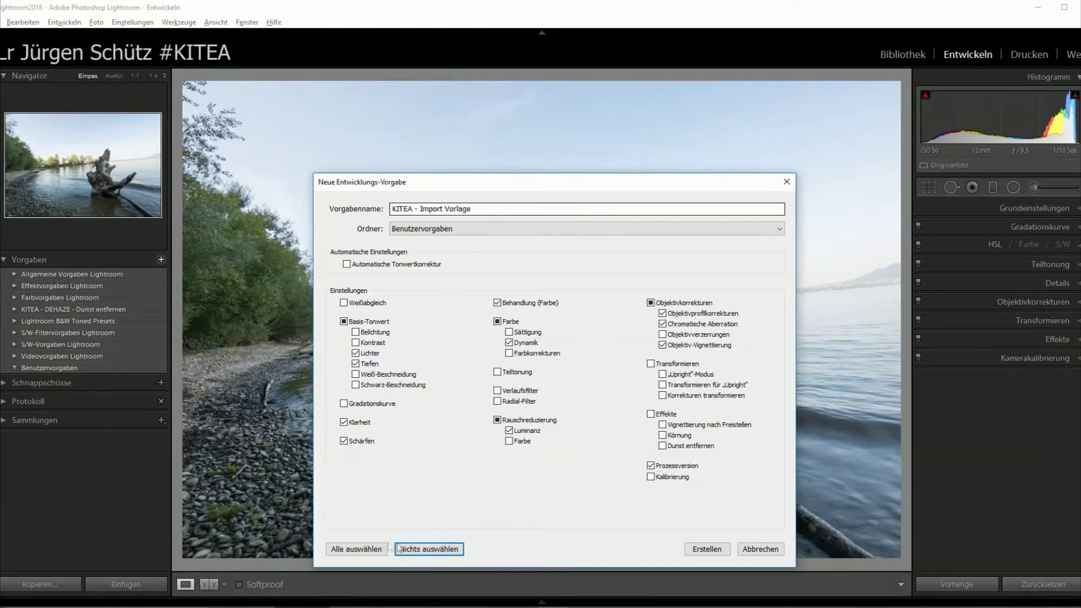
pyautogui.click(414, 549)
pyautogui.click(679, 474)
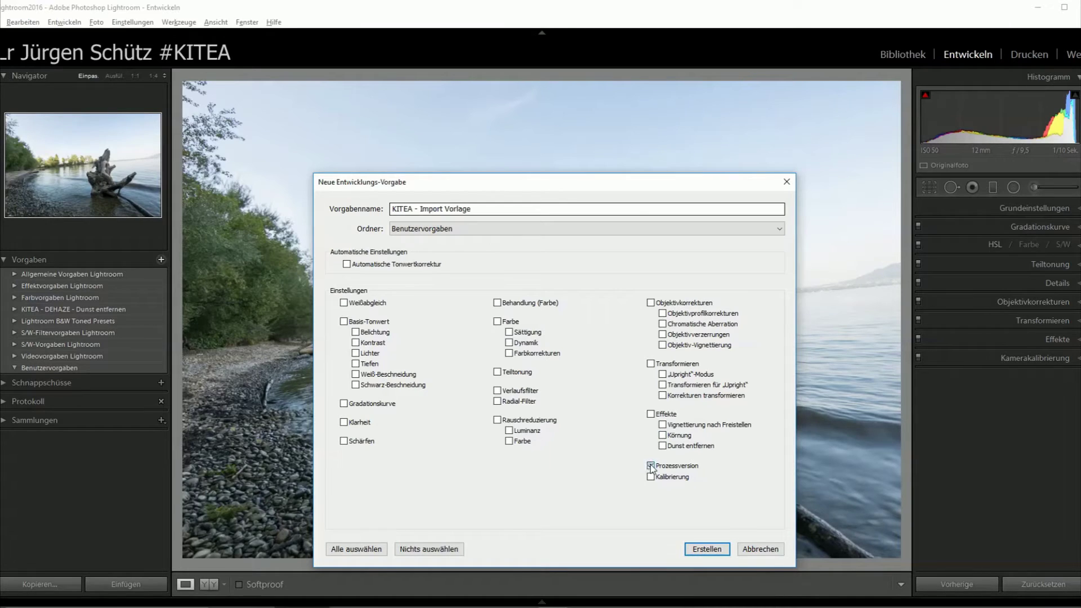
# Step: Include highlights, shadows, sharpening, vibrance, luminance, lens corrections and process version, then create the preset
pyautogui.click(651, 466)
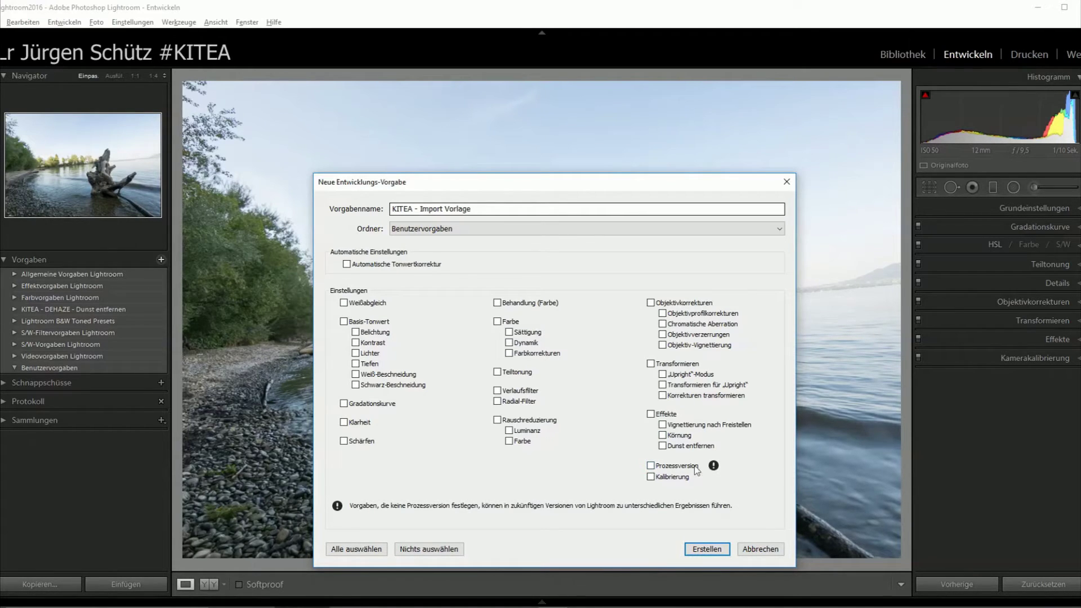
pyautogui.click(651, 466)
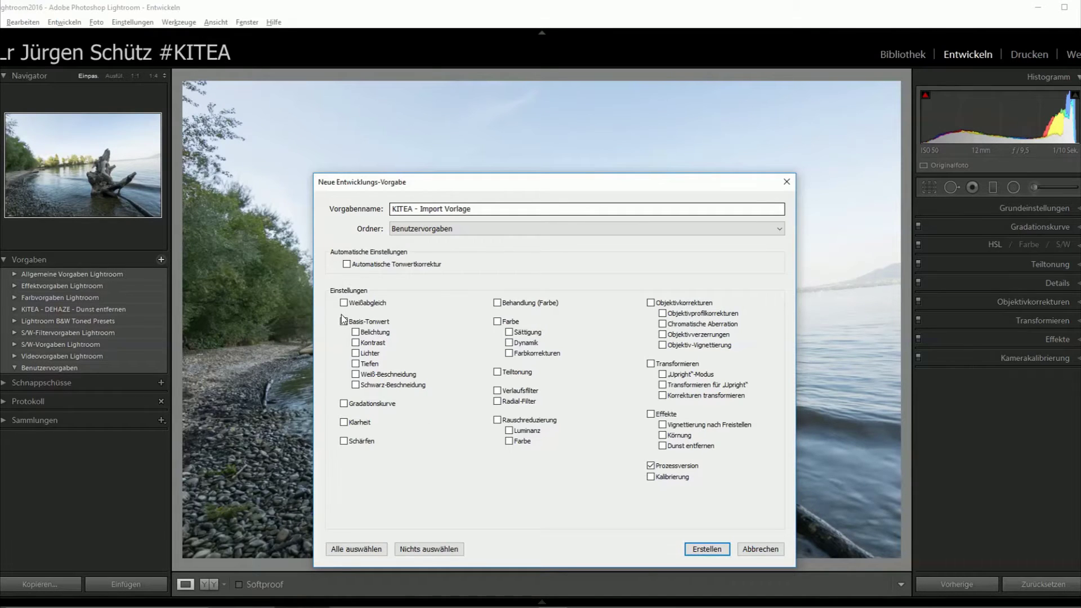
pyautogui.click(355, 353)
pyautogui.click(343, 441)
pyautogui.click(510, 343)
pyautogui.click(509, 431)
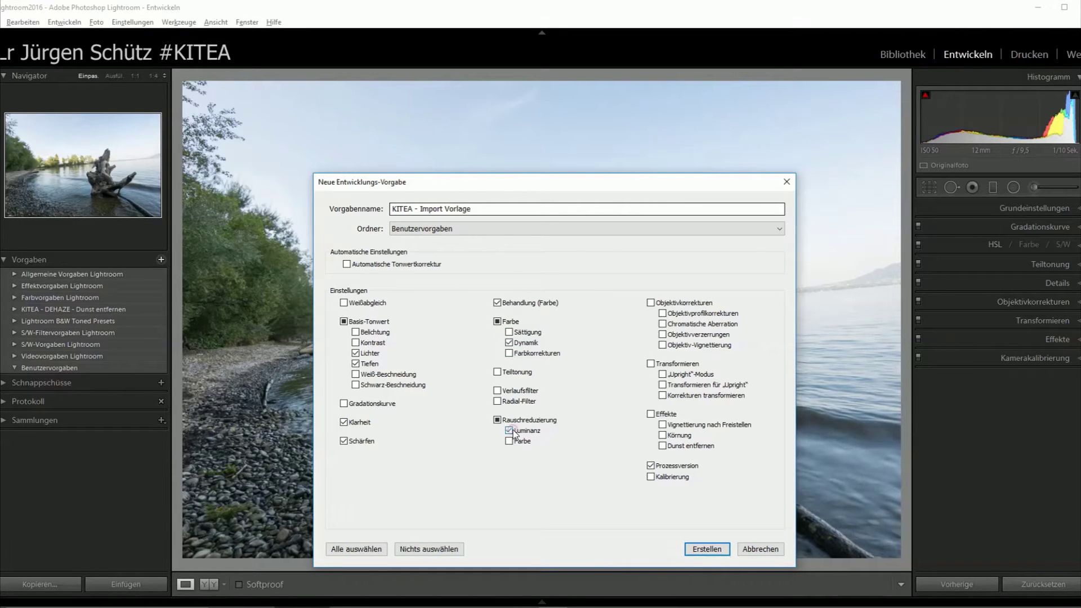
pyautogui.click(662, 314)
pyautogui.click(662, 324)
pyautogui.click(662, 345)
pyautogui.click(706, 549)
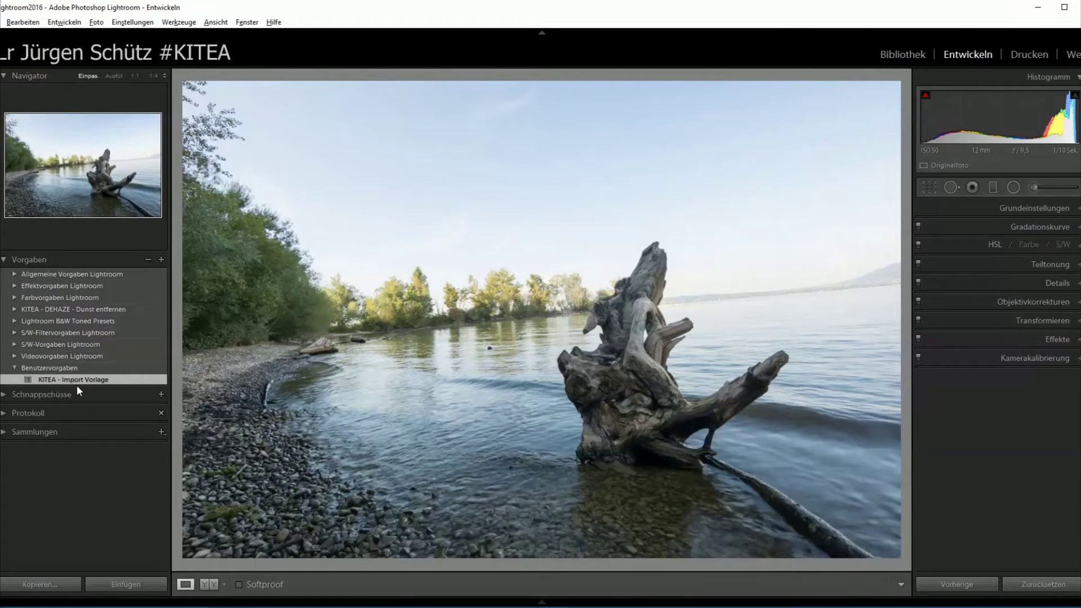
# Step: Reset the photo, reapply the KITEA - Import Vorlage preset, and return to Bibliothek
pyautogui.click(1029, 583)
pyautogui.click(1001, 209)
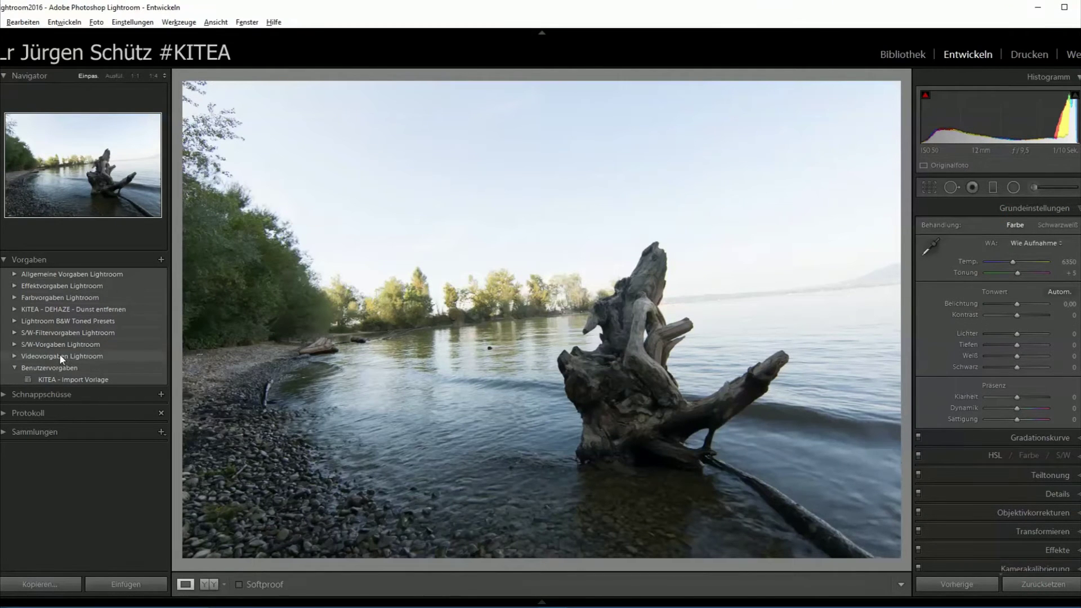
pyautogui.click(36, 377)
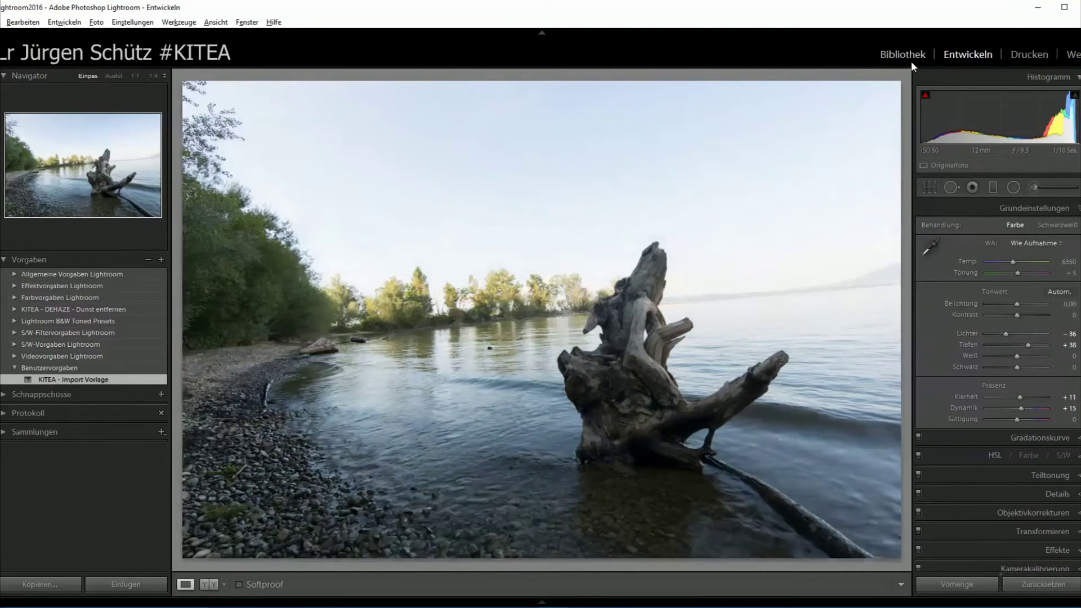
pyautogui.click(910, 59)
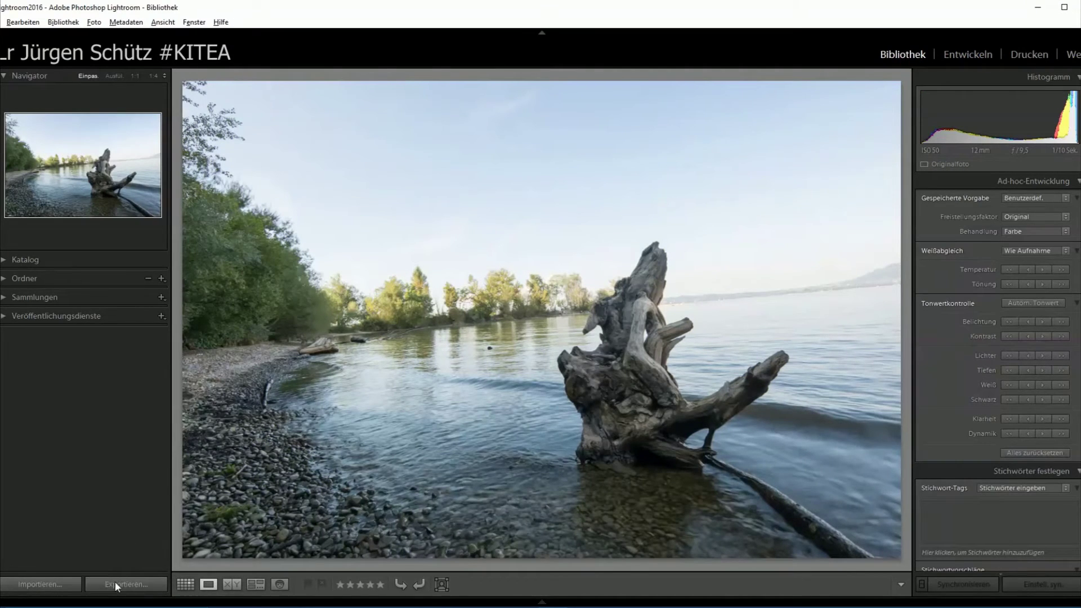
# Step: Open the Import dialog from the Library and expand it to the full import window
pyautogui.click(51, 585)
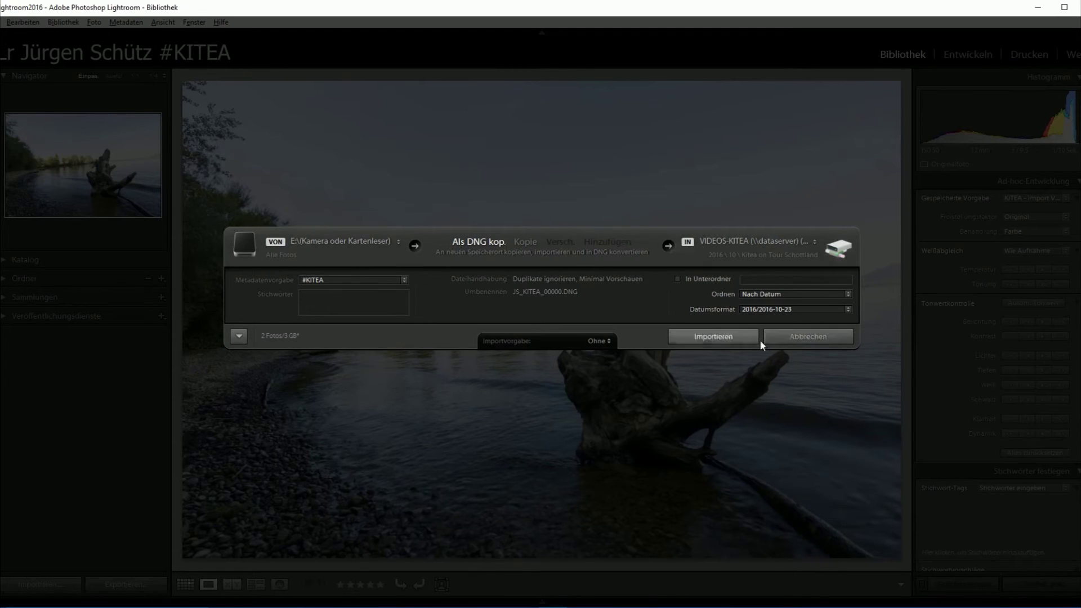
pyautogui.click(237, 337)
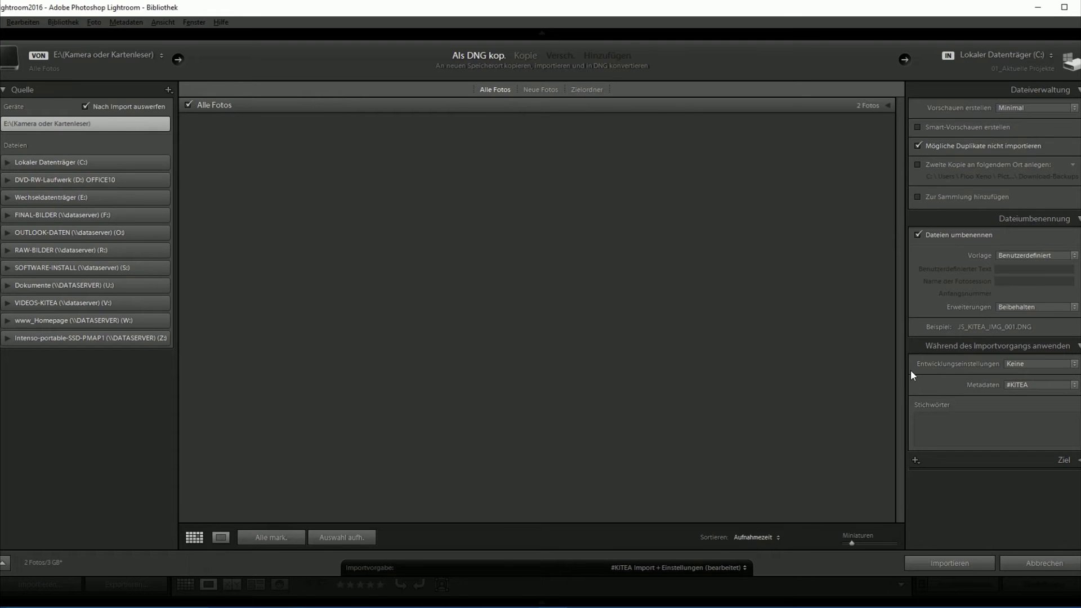
# Step: Apply KITEA - Import Vorlage on import and update the '#KITEA Import + Einstellungen' import preset
pyautogui.click(1071, 364)
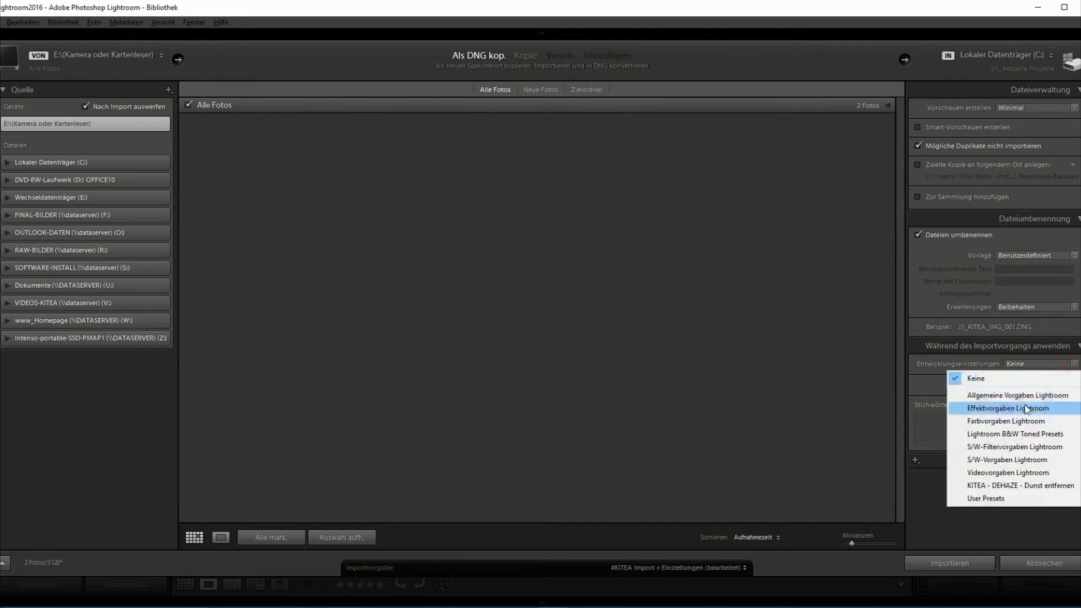
pyautogui.moveTo(1013, 498)
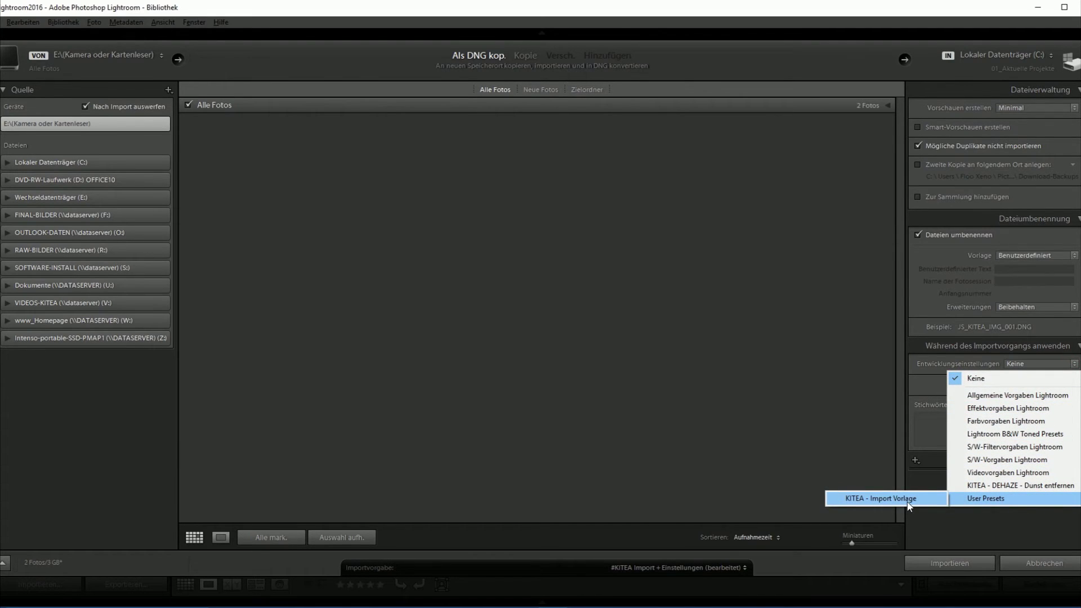
pyautogui.click(908, 500)
pyautogui.click(707, 567)
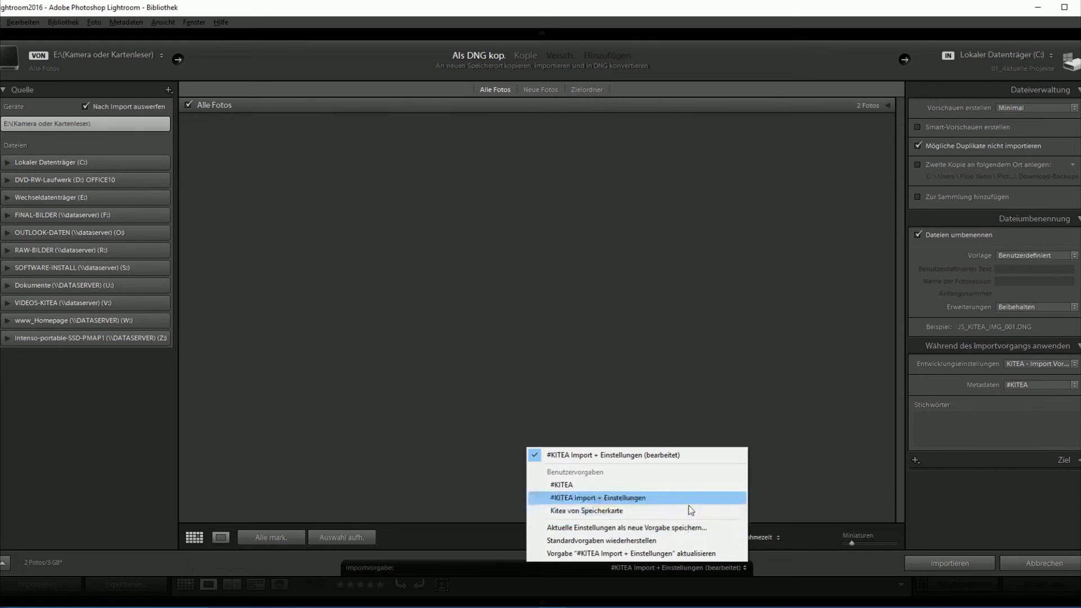
pyautogui.click(655, 570)
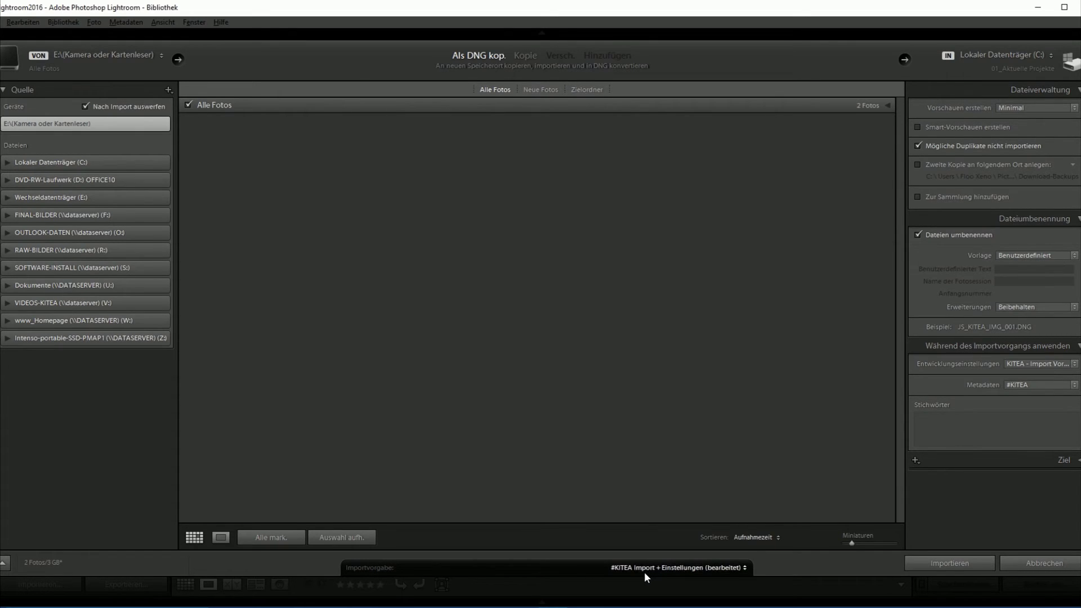
pyautogui.click(644, 573)
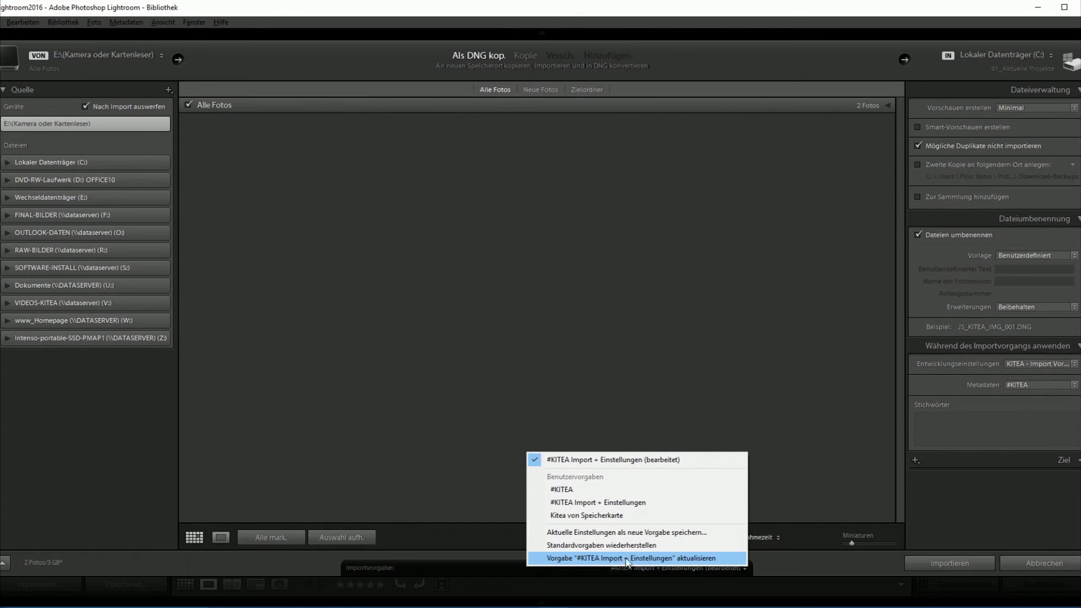
pyautogui.click(635, 558)
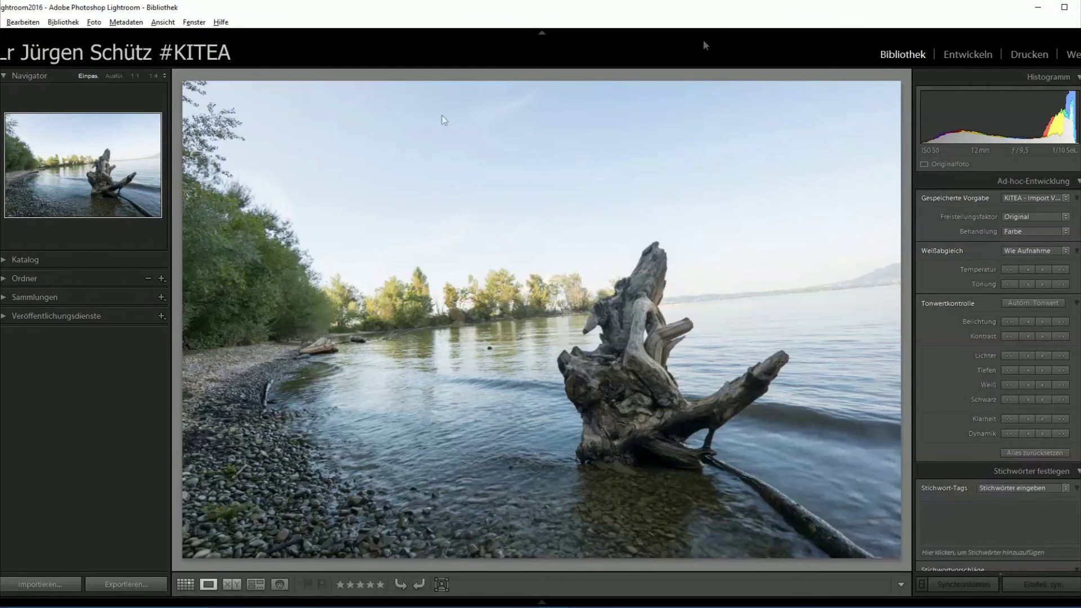
# Step: Return to Entwickeln, then open and cancel the Benutzervorgaben preset-import dialog
pyautogui.click(968, 54)
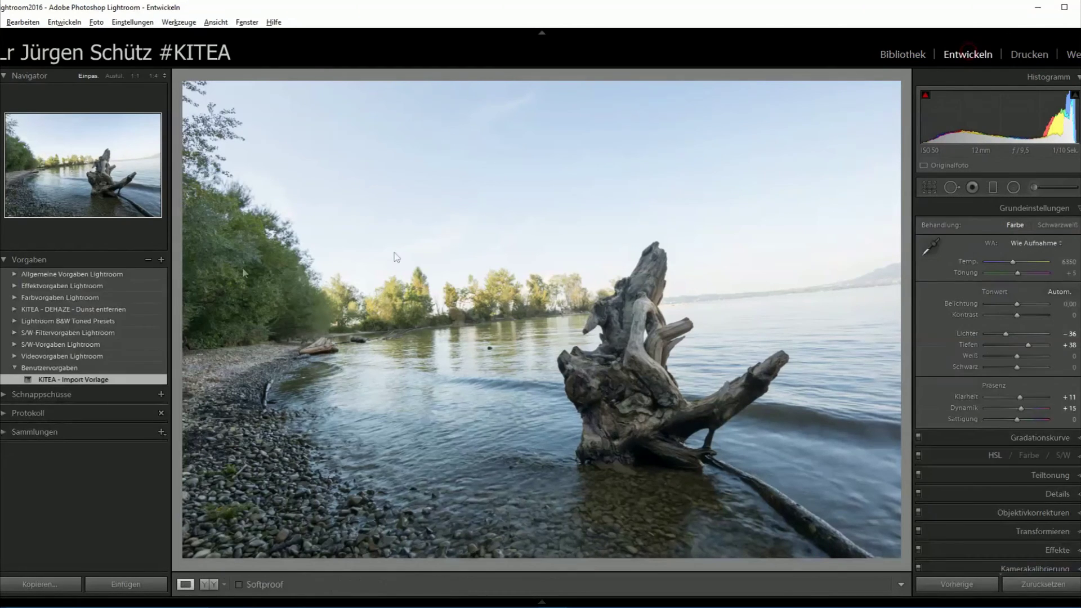
pyautogui.rightClick(34, 367)
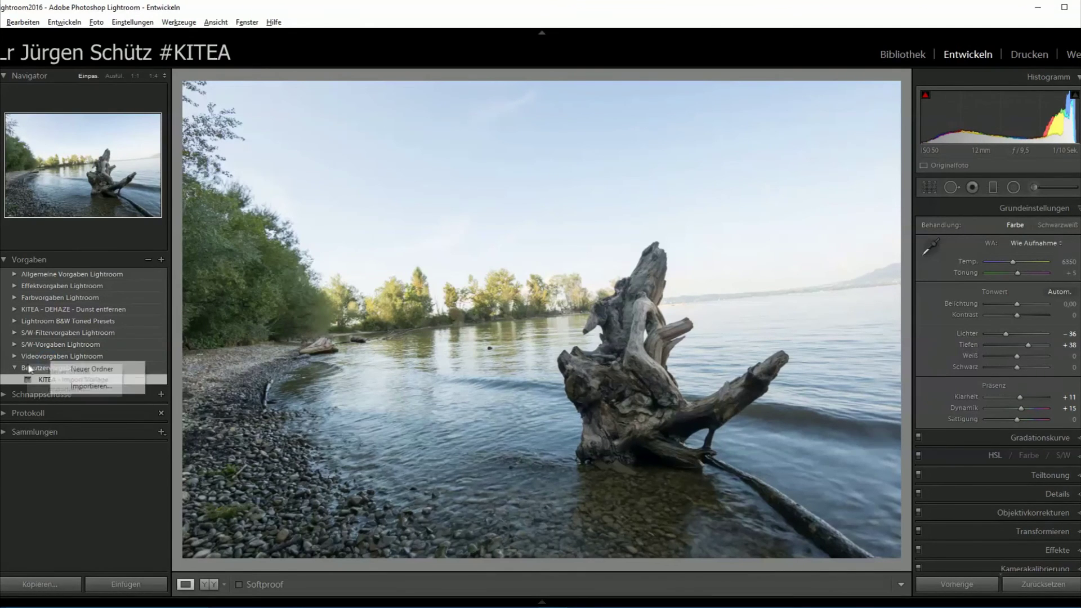
pyautogui.click(65, 389)
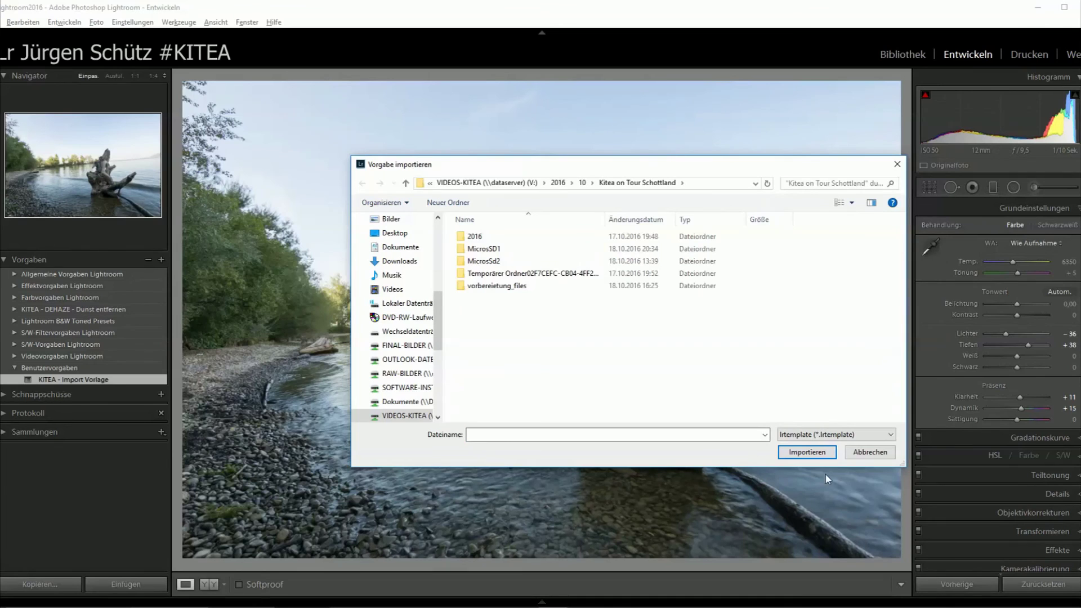
pyautogui.click(865, 453)
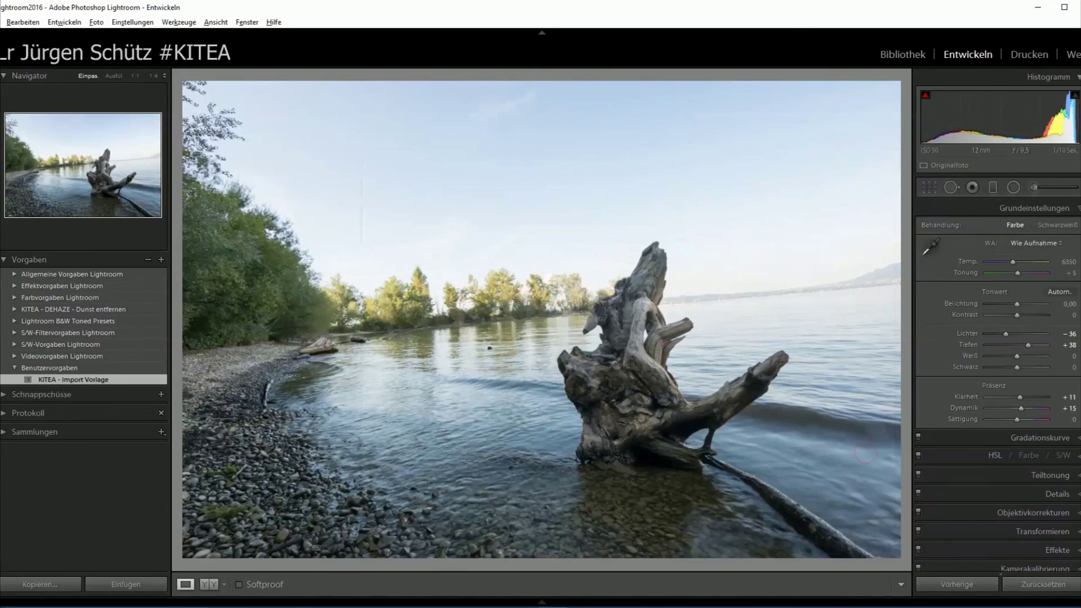